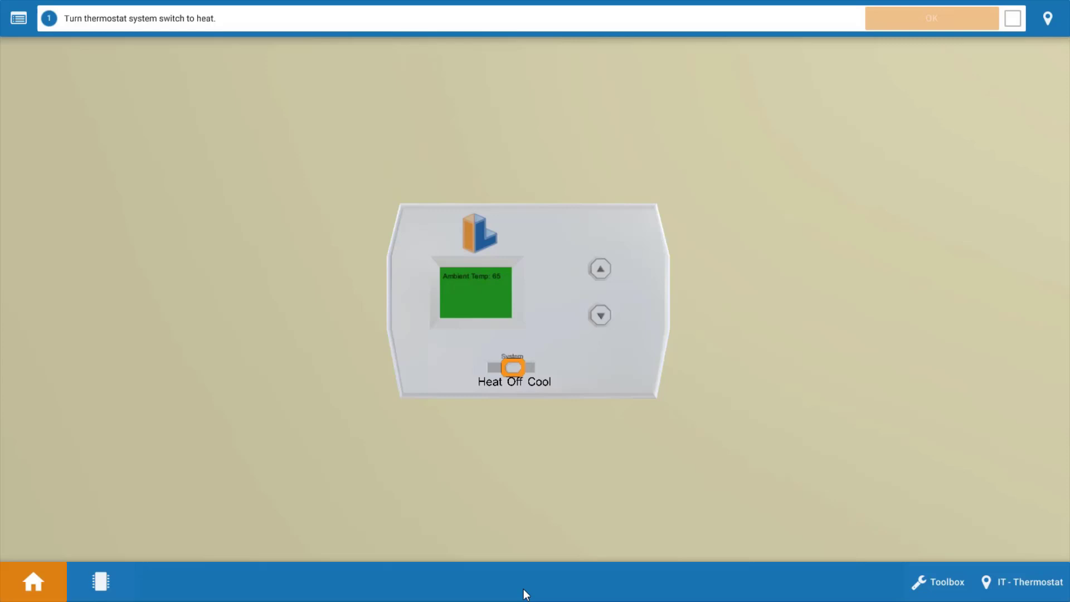
# Switch the thermostat to Heat so it shows a 72 set temperature
pyautogui.click(512, 377)
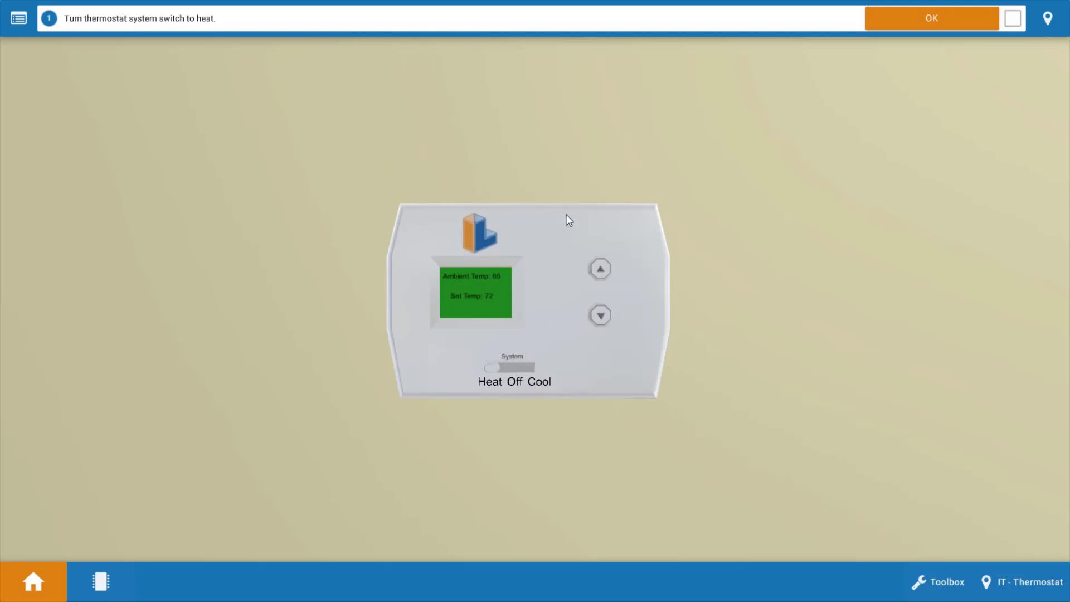
# Confirm the thermostat step, remove the burner cover, and report the burners not firing
pyautogui.click(939, 25)
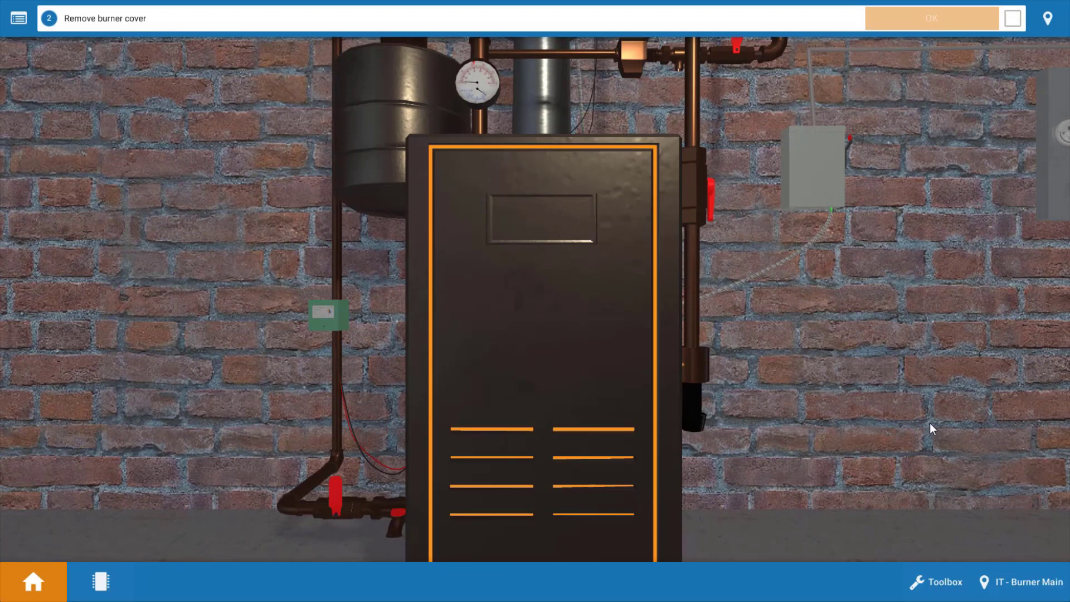
pyautogui.click(571, 355)
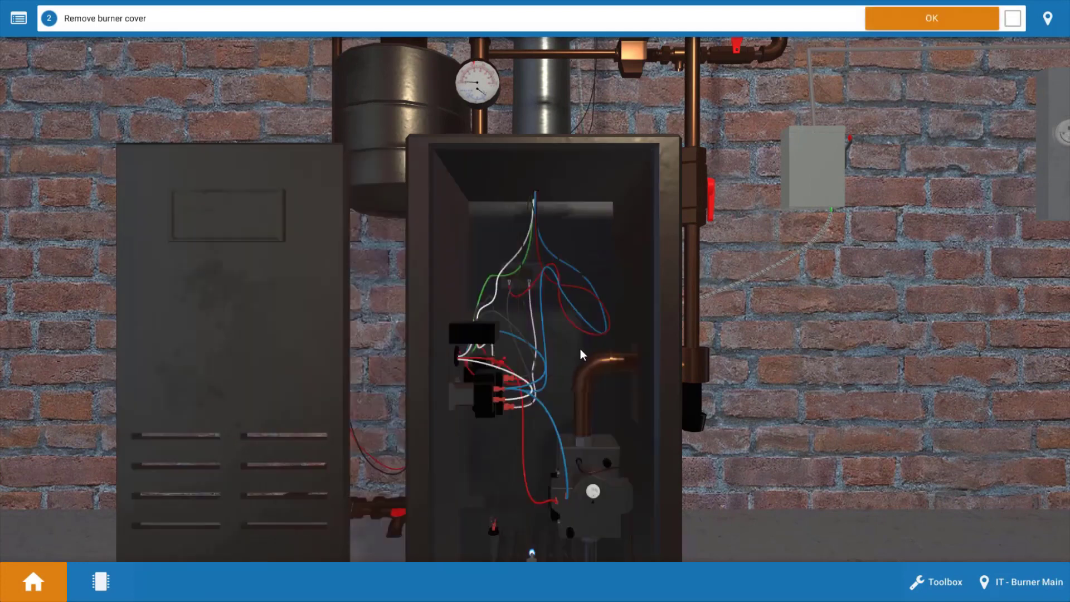
pyautogui.click(948, 23)
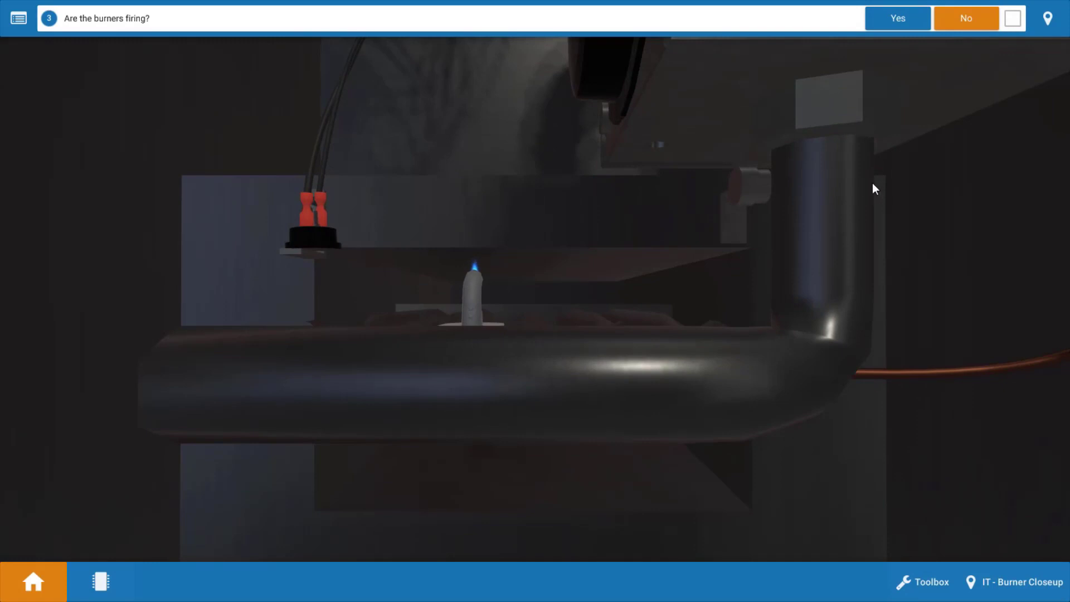
pyautogui.moveTo(859, 187); pyautogui.dragTo(942, 175)
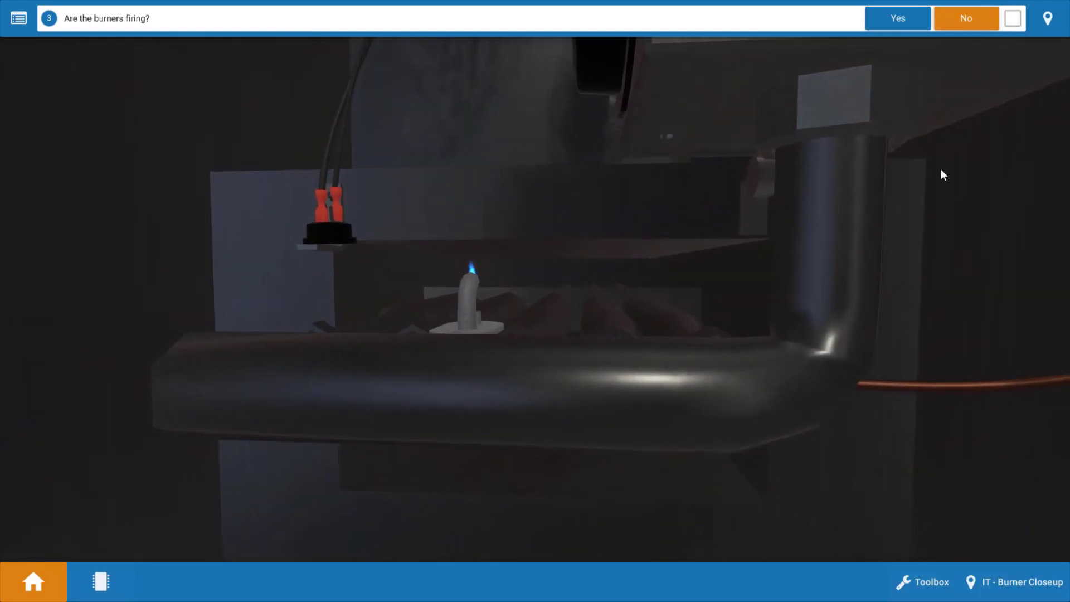
pyautogui.click(980, 22)
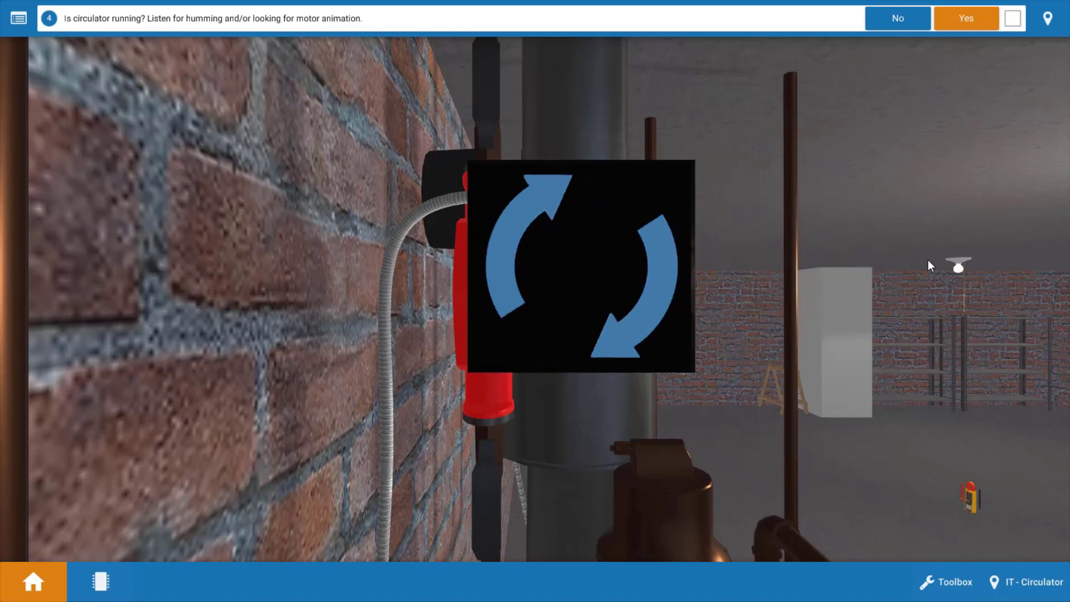
# Answer Yes: the circulator motor is running
pyautogui.click(976, 13)
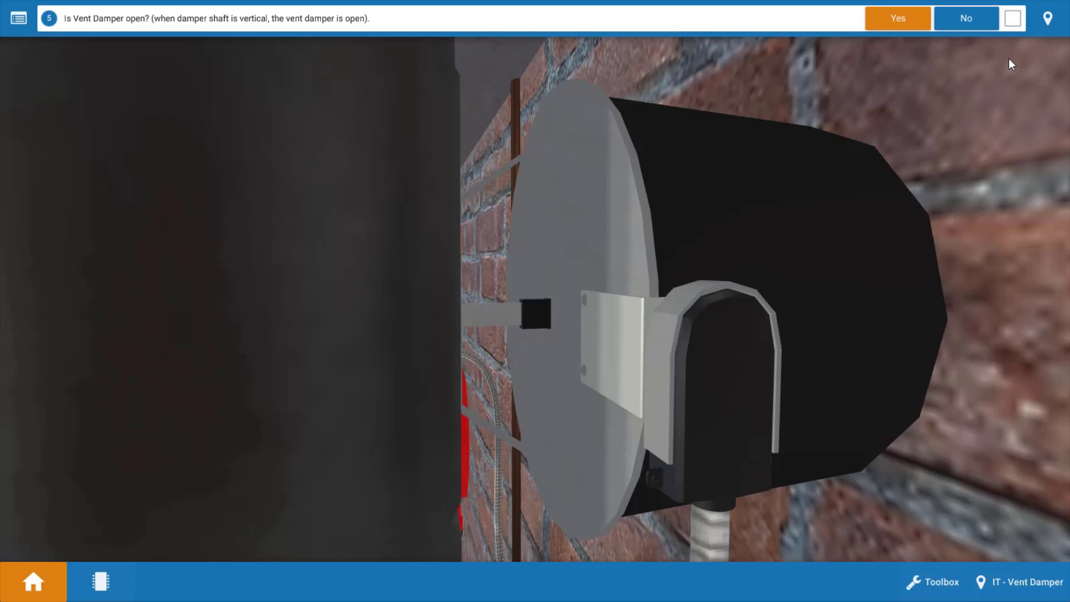
# Answer Yes that the vent damper shaft shows the damper open
pyautogui.click(901, 26)
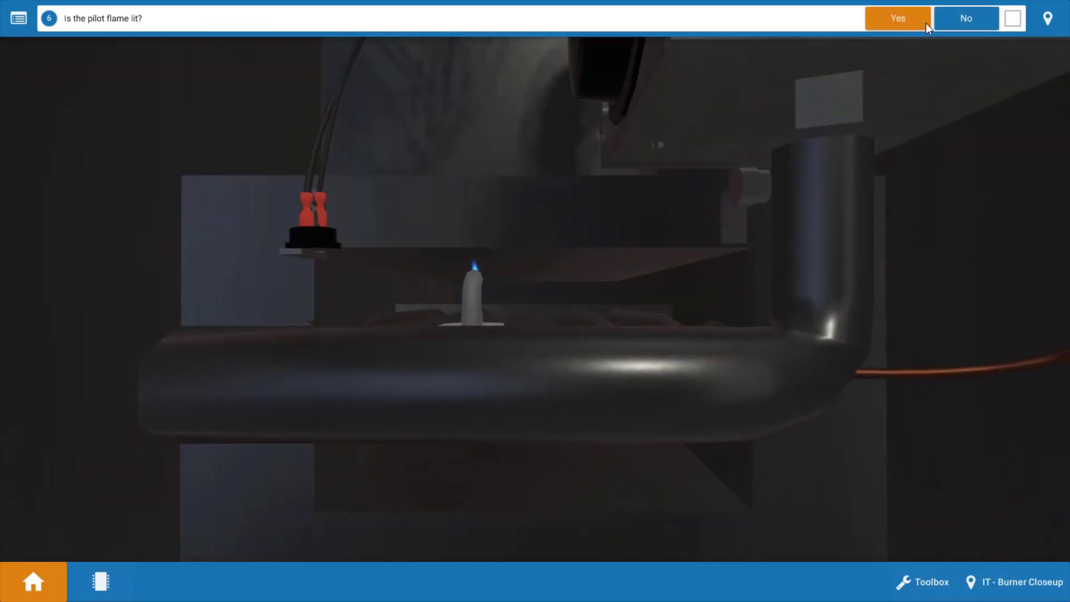
# Answer Yes for a lit pilot flame and No for loose gas valve wires
pyautogui.click(911, 19)
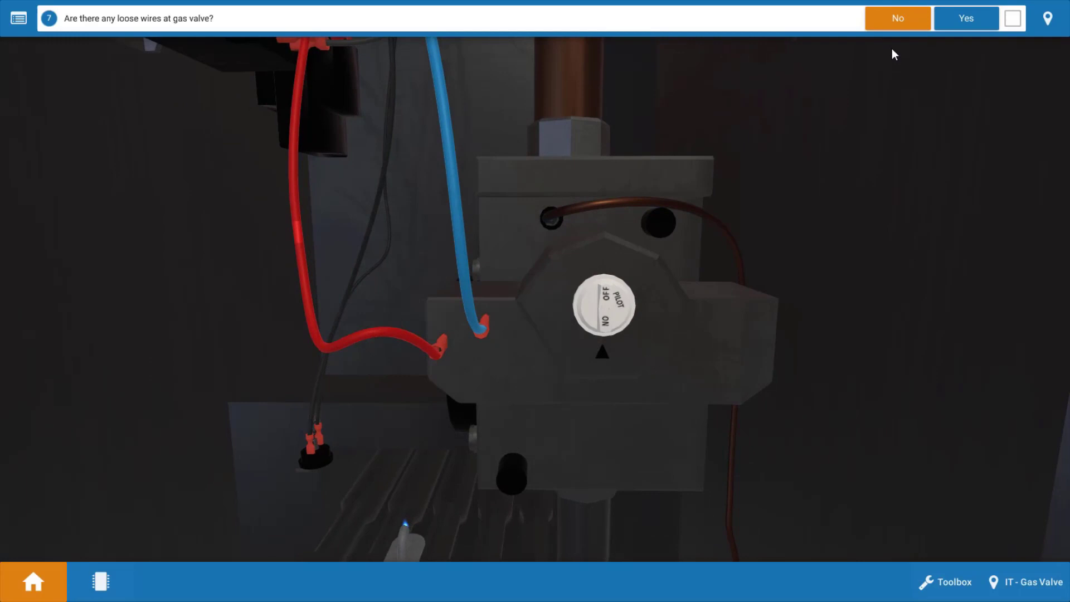
pyautogui.click(895, 23)
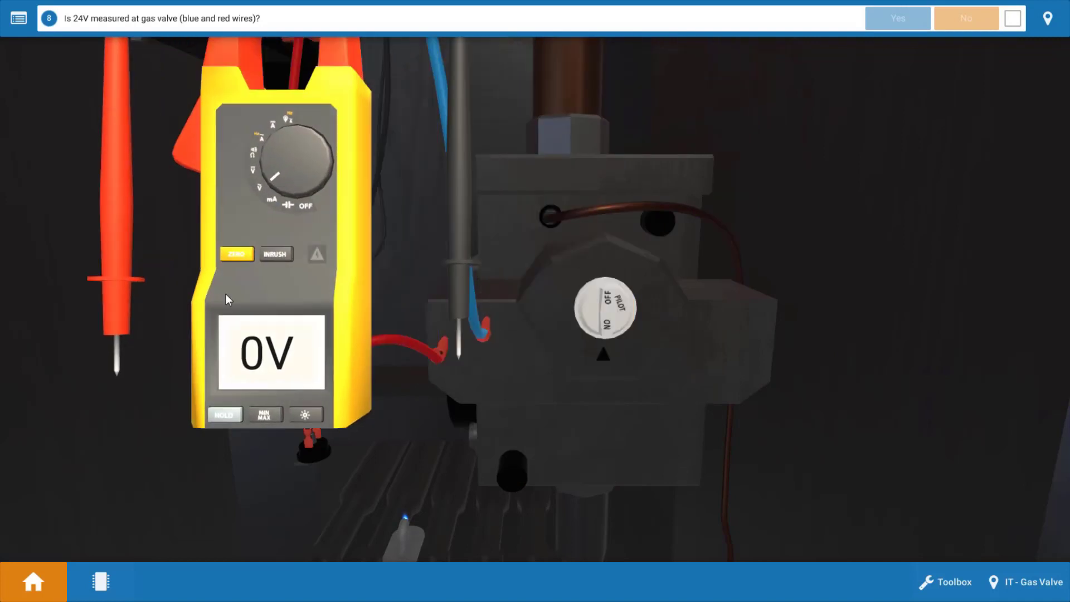
# Bring up the wiring diagram tracing thermostat, limit switches and gas valve
pyautogui.click(106, 585)
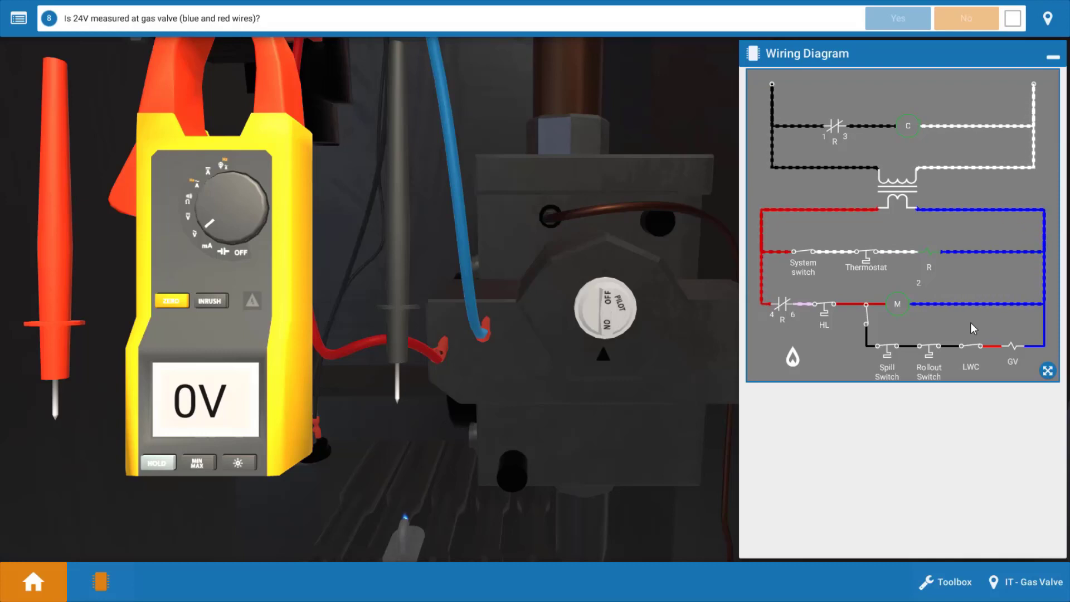
# Probe the gas valve's blue and red wires and record that 24V is absent
pyautogui.click(402, 342)
pyautogui.click(488, 328)
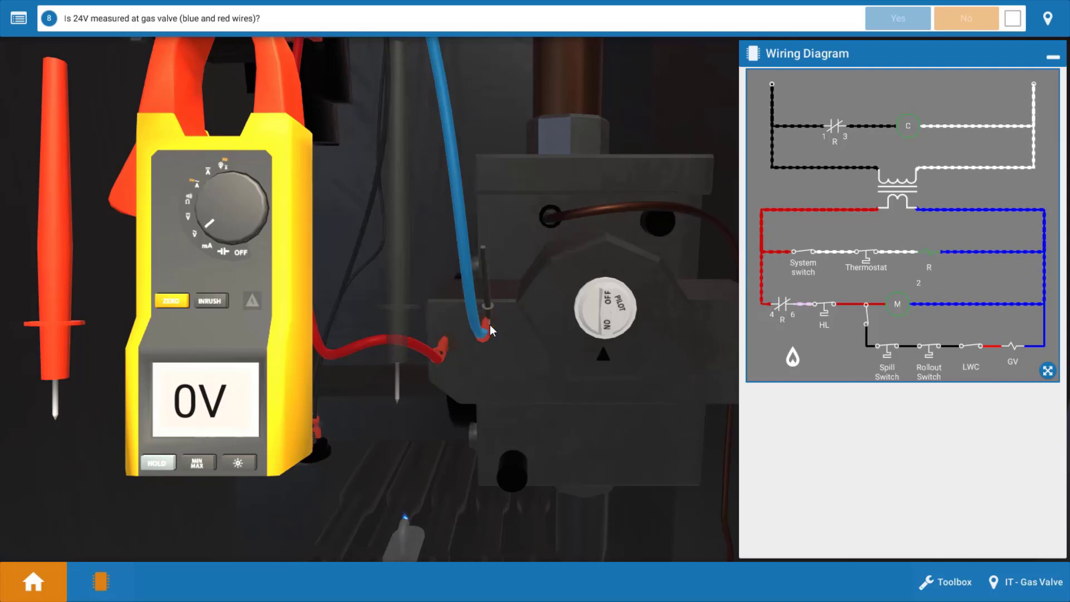
pyautogui.click(63, 370)
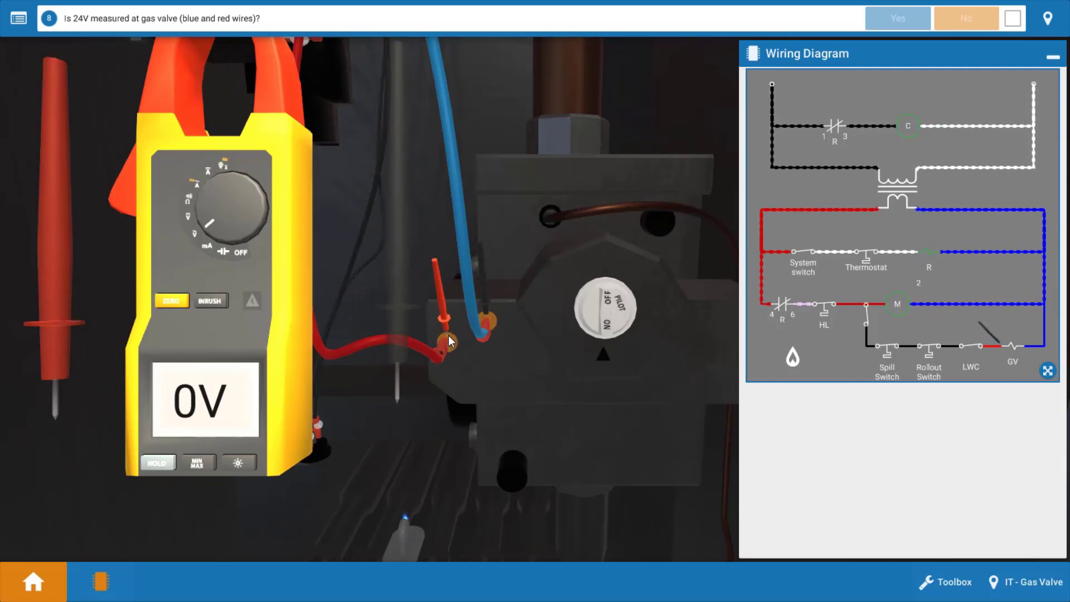
pyautogui.click(448, 335)
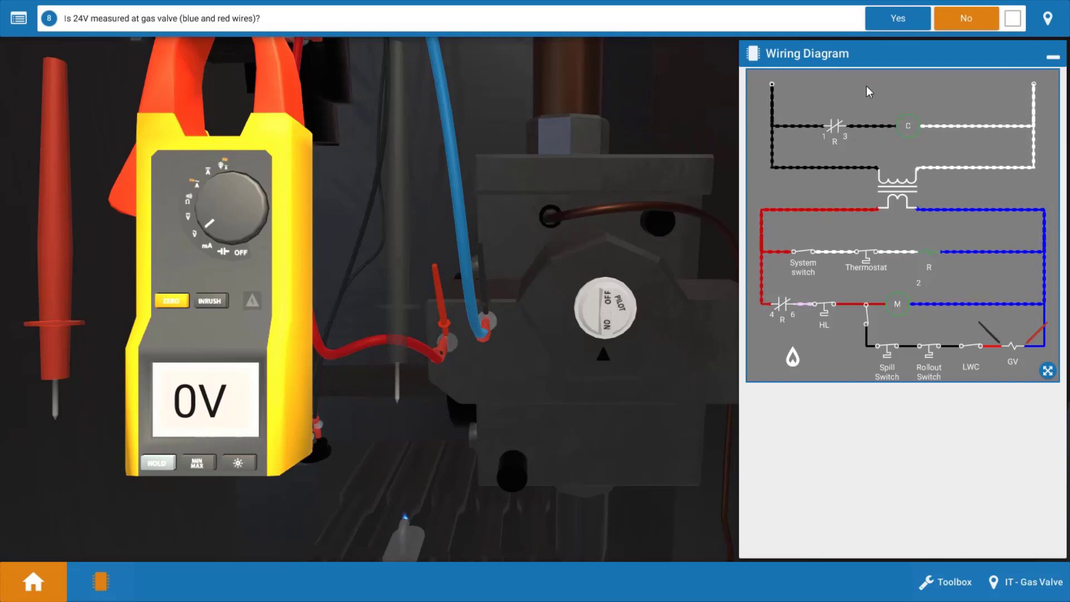
pyautogui.click(948, 26)
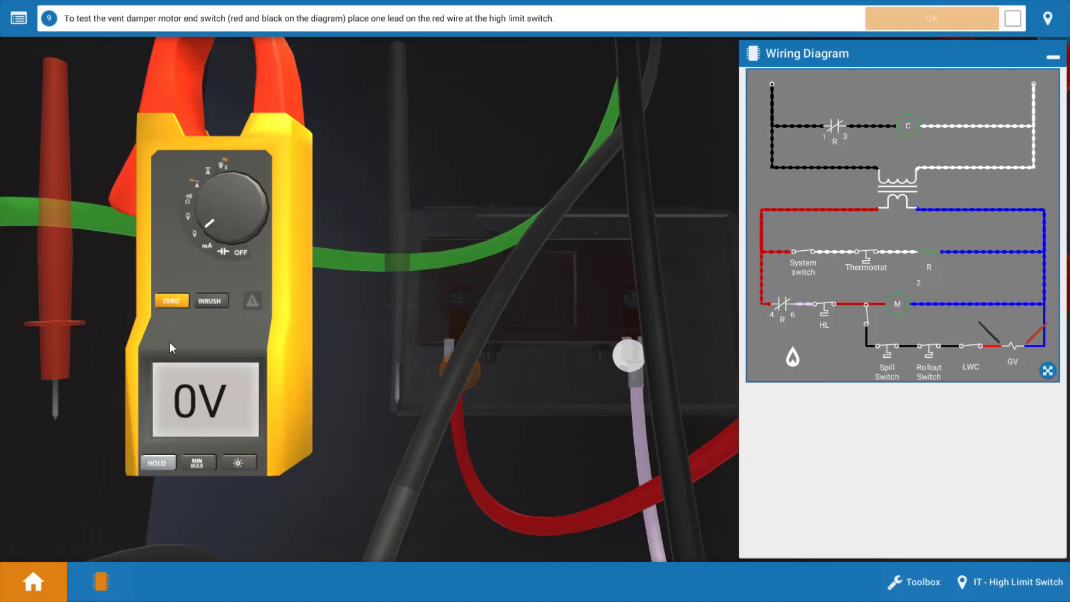
# Read 24V at the high limit red wire, then record 0V at the spill switch's right terminal
pyautogui.click(65, 367)
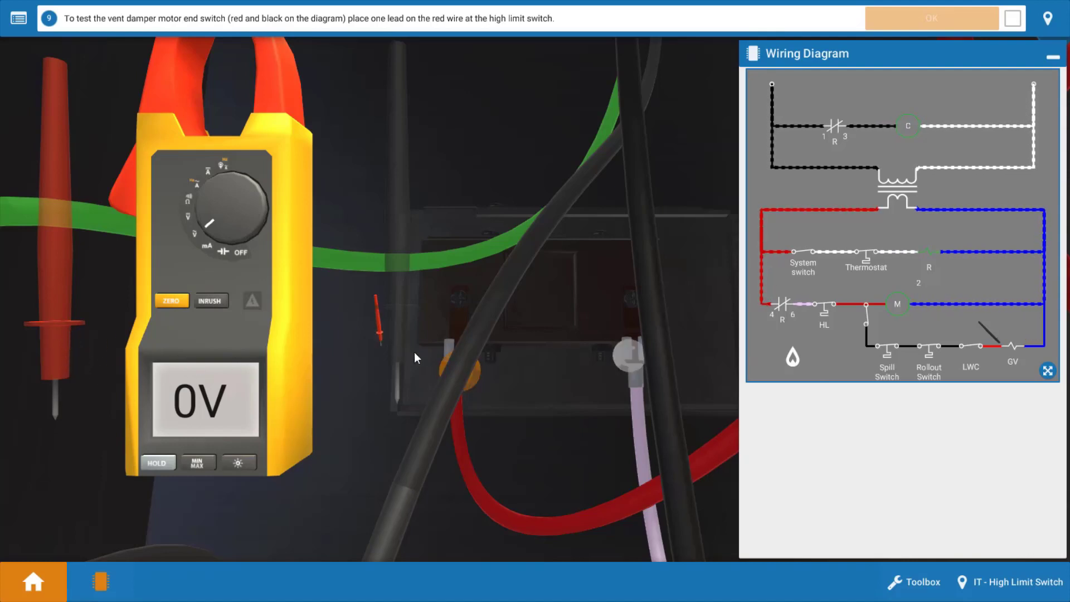
pyautogui.click(460, 369)
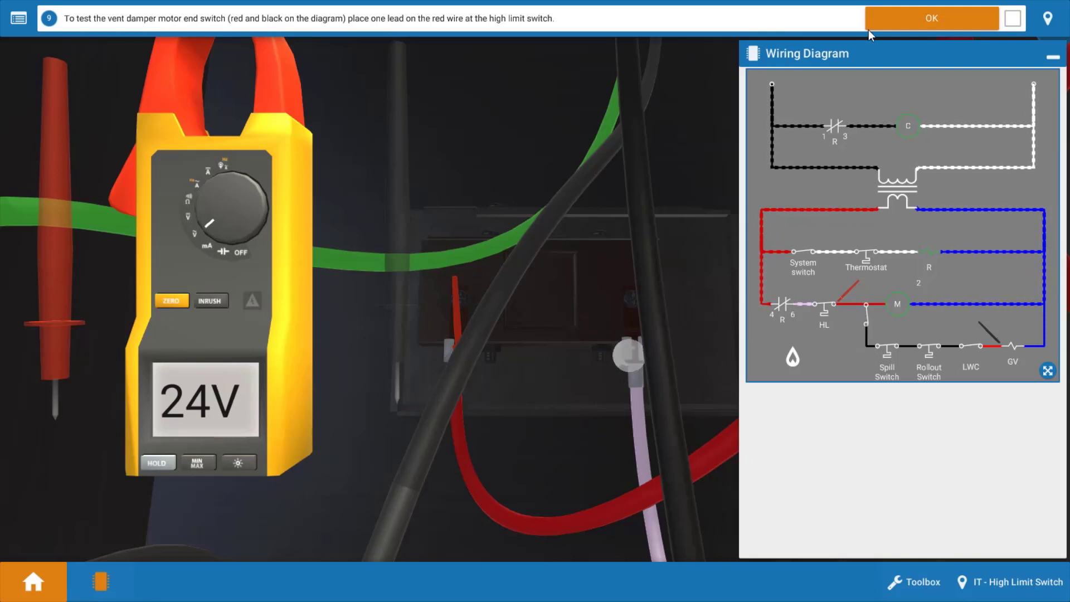
pyautogui.click(911, 23)
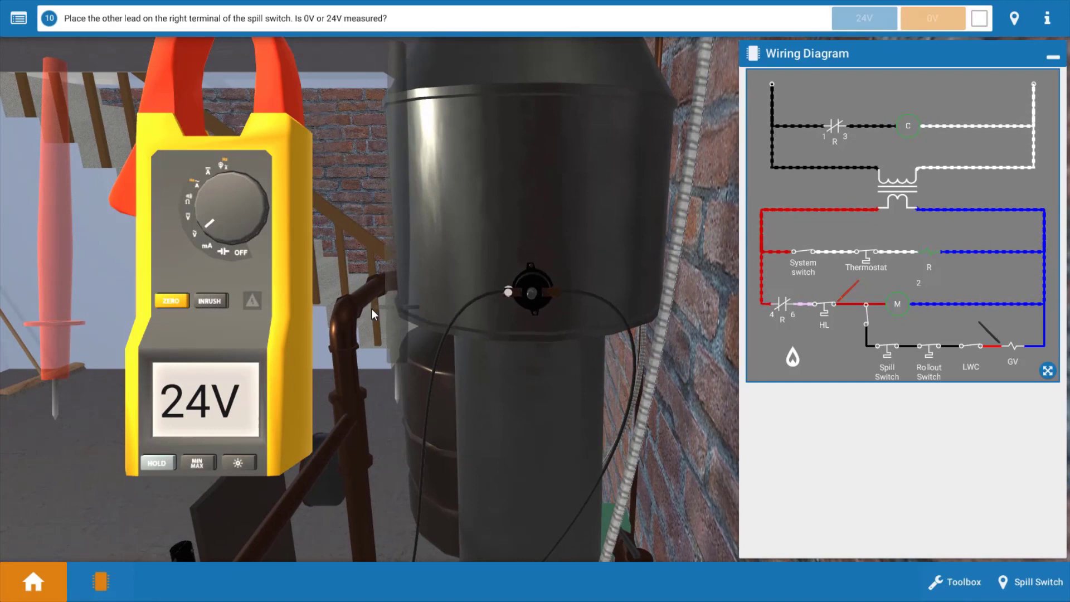
pyautogui.click(554, 291)
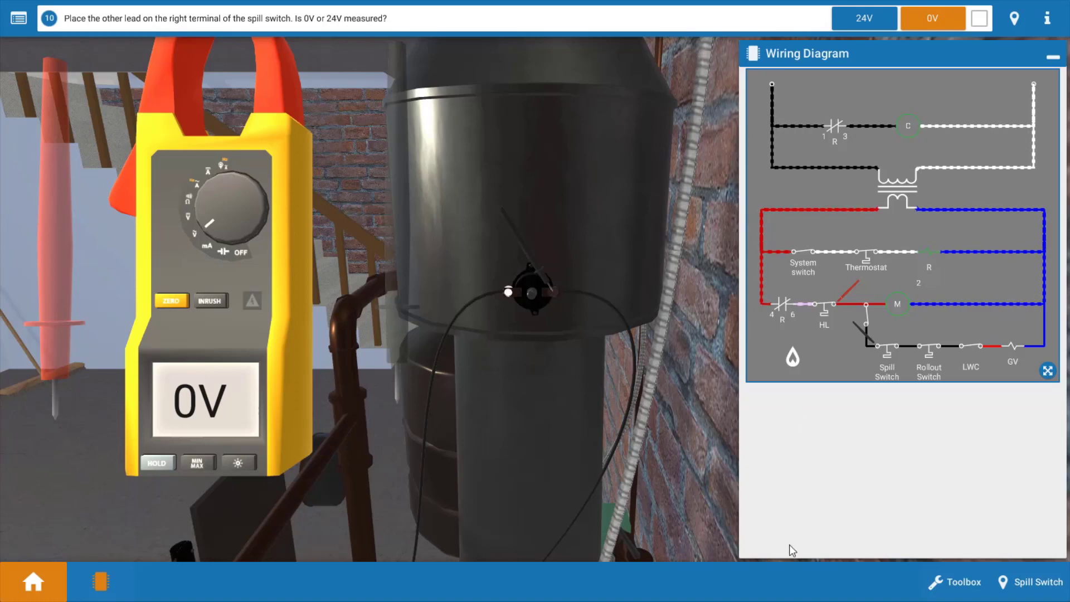
pyautogui.click(938, 21)
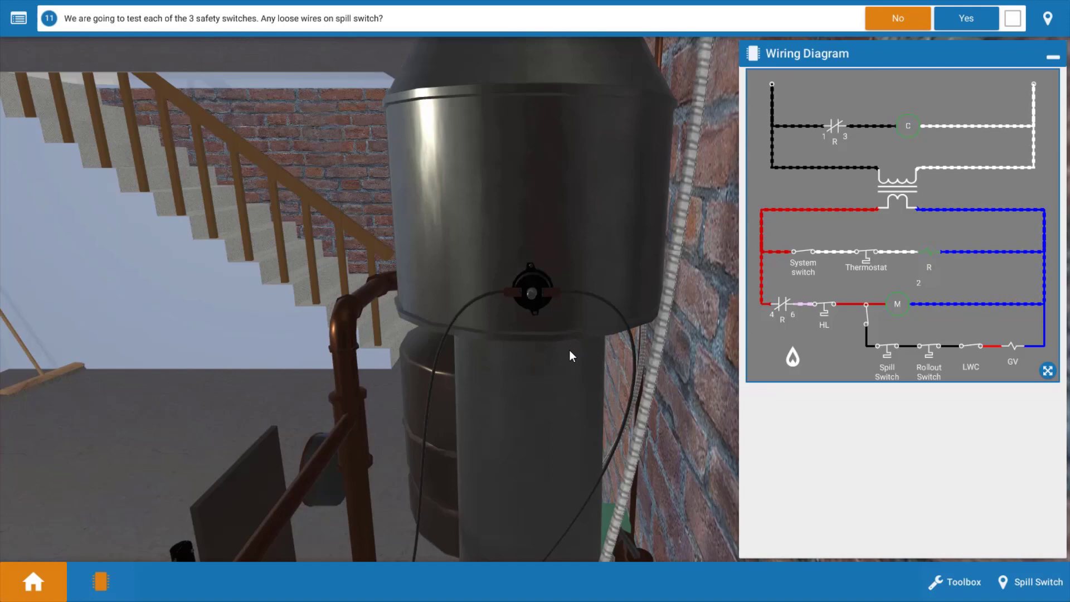
# Zoom and orbit around the spill switch, then report no loose wires
pyautogui.scroll(5, 569, 350)
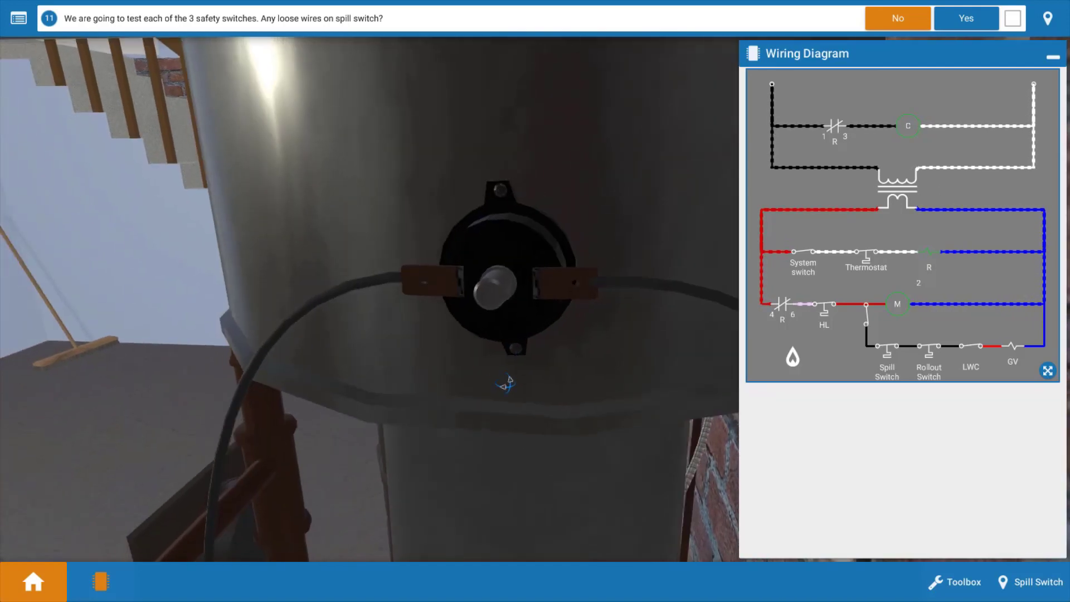
pyautogui.moveTo(505, 384); pyautogui.dragTo(527, 296)
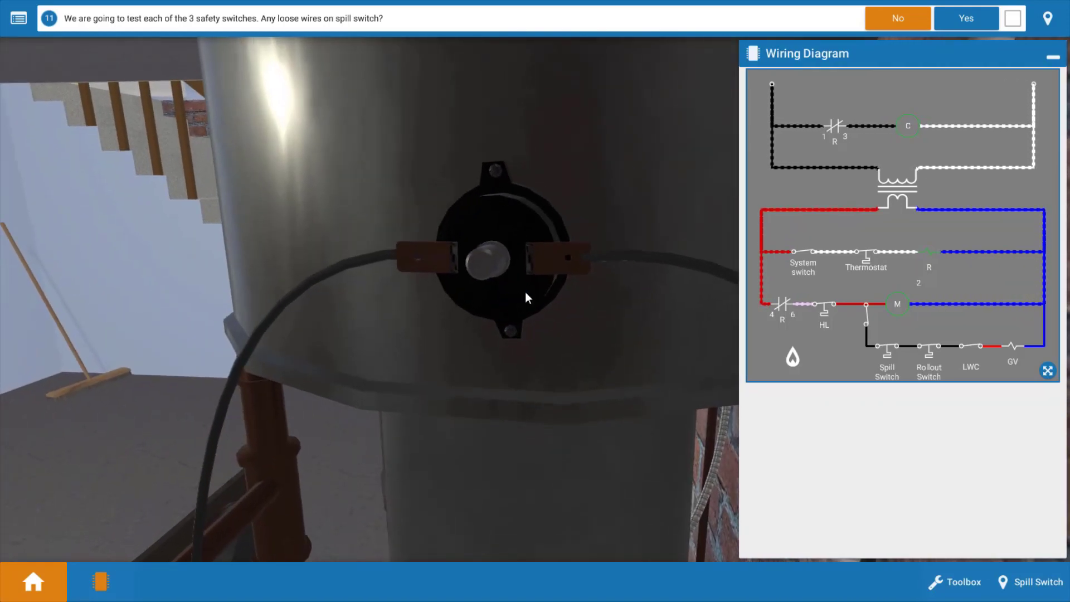
pyautogui.click(912, 25)
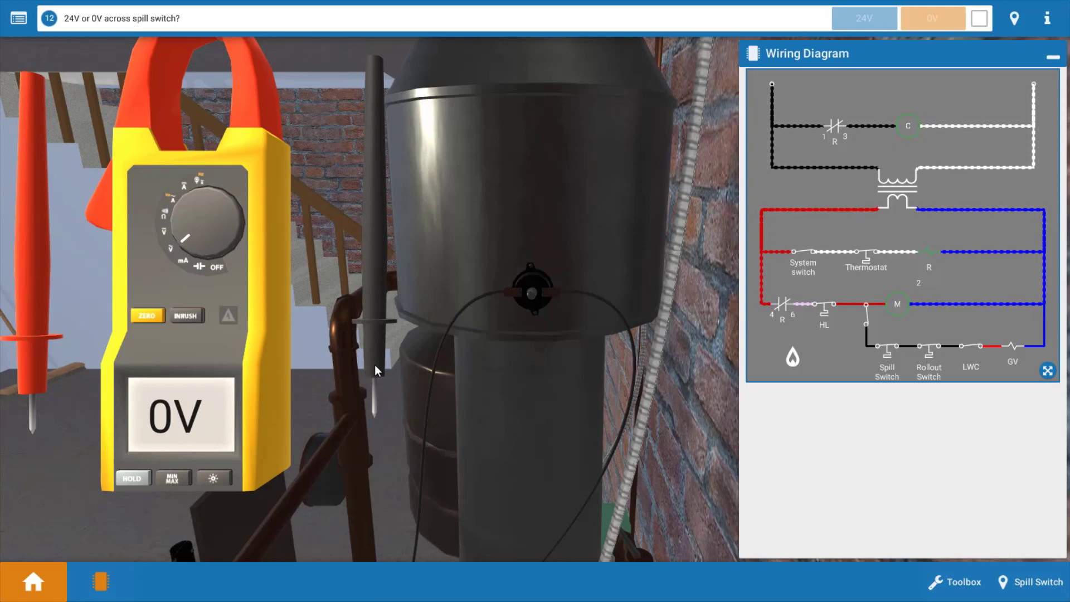
# Place both probes across the spill switch terminals and record the 0V reading
pyautogui.moveTo(375, 365); pyautogui.dragTo(510, 289)
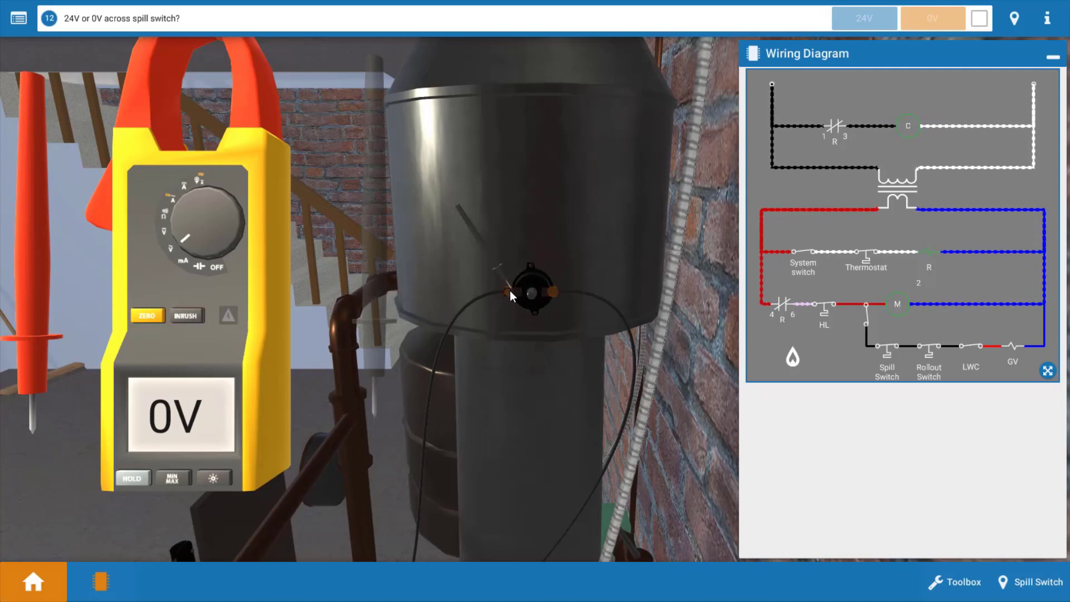
pyautogui.moveTo(328, 365); pyautogui.dragTo(554, 291)
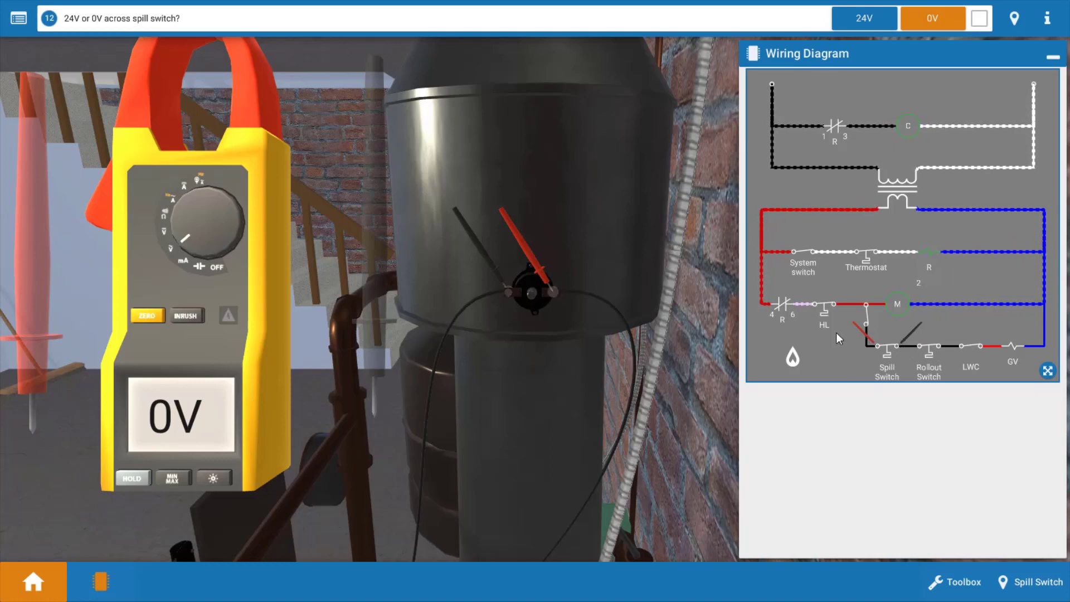
pyautogui.click(931, 25)
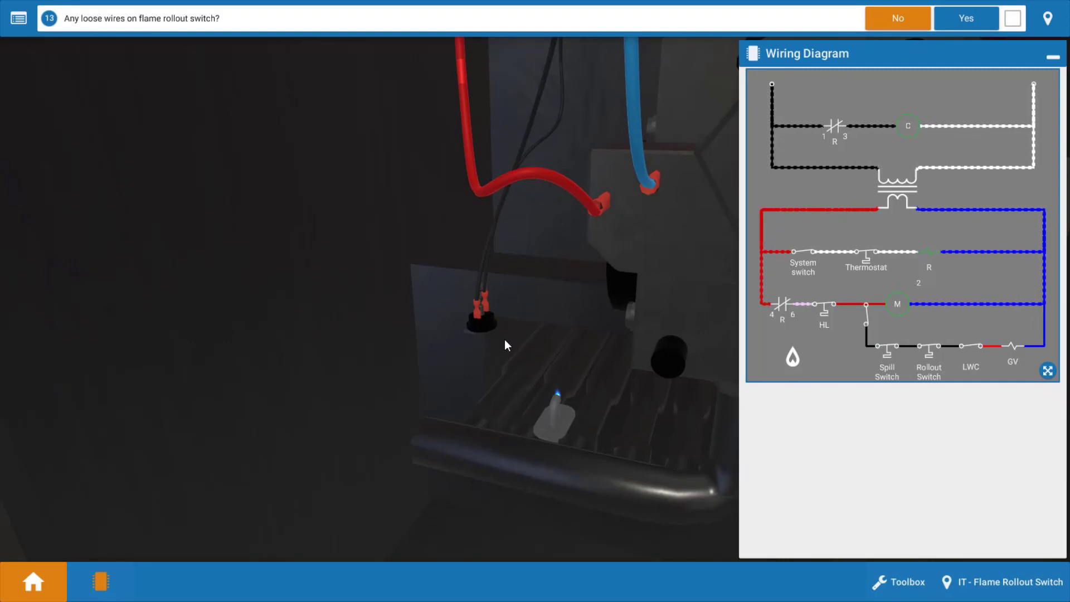
# Zoom in on the flame rollout switch terminals and answer No to loose wires
pyautogui.scroll(-2, 490, 339)
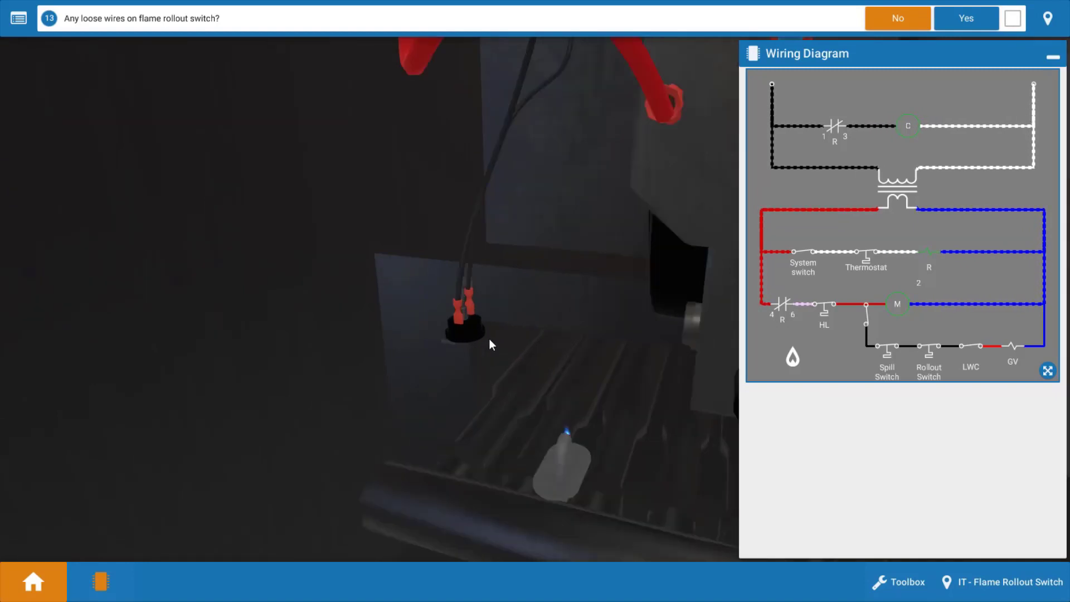
pyautogui.scroll(-3, 489, 339)
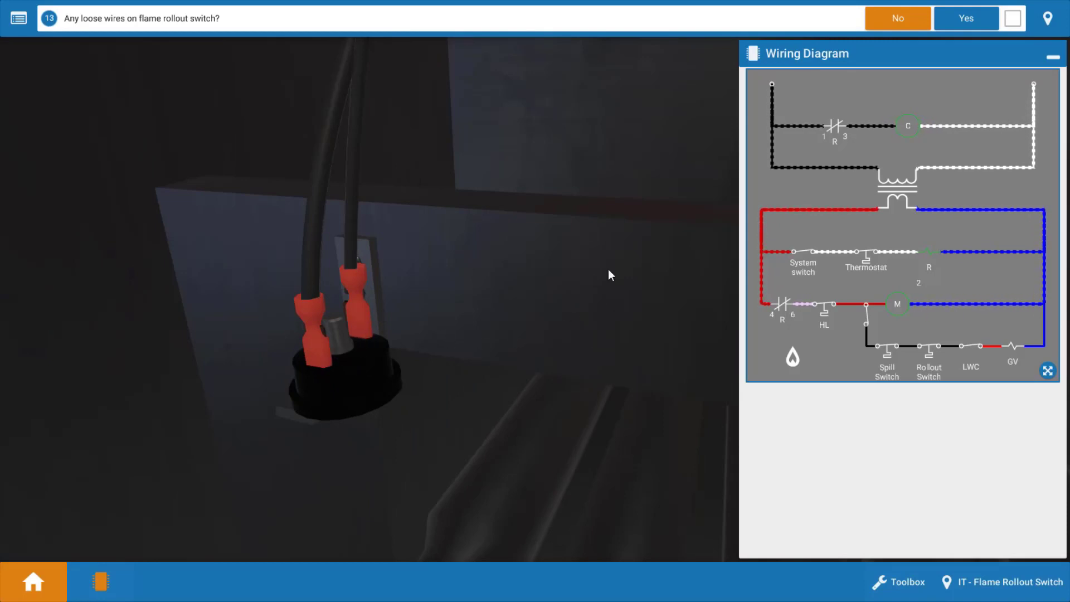
pyautogui.click(898, 21)
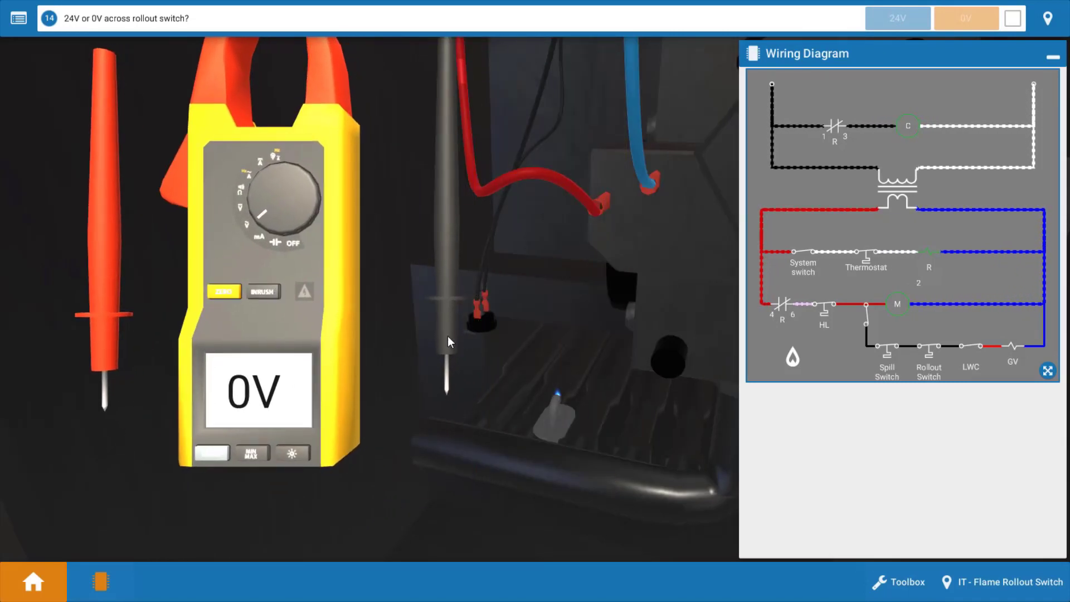
# Put the black and red meter probes on the rollout switch terminals and record 0V
pyautogui.moveTo(447, 336); pyautogui.dragTo(489, 303)
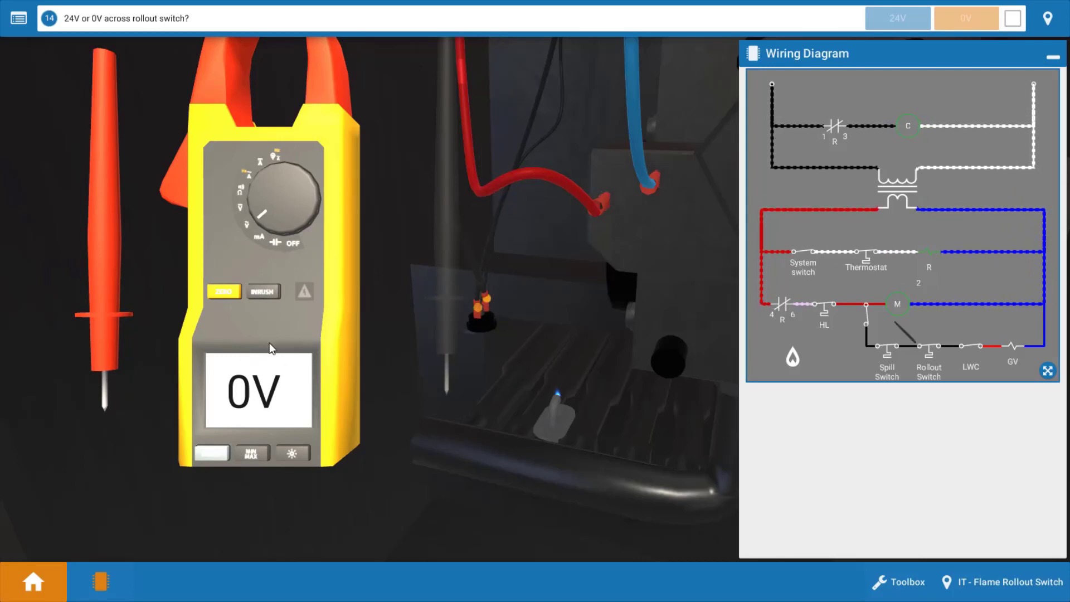
pyautogui.moveTo(271, 348); pyautogui.dragTo(476, 307)
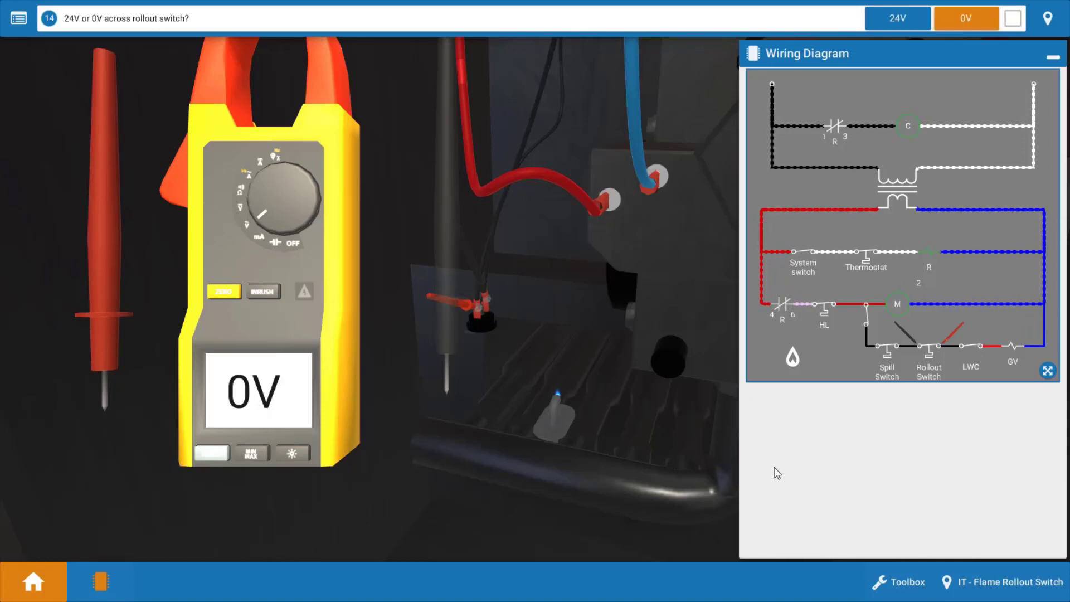
pyautogui.click(981, 21)
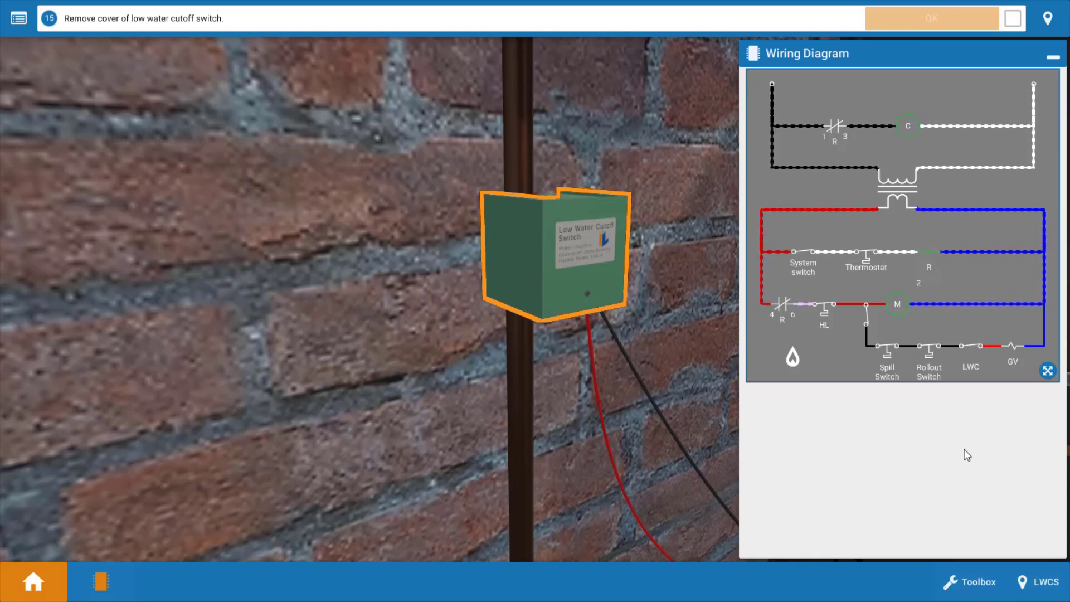
# Remove the low water cutoff switch cover and rotate the view to see its terminals
pyautogui.click(560, 266)
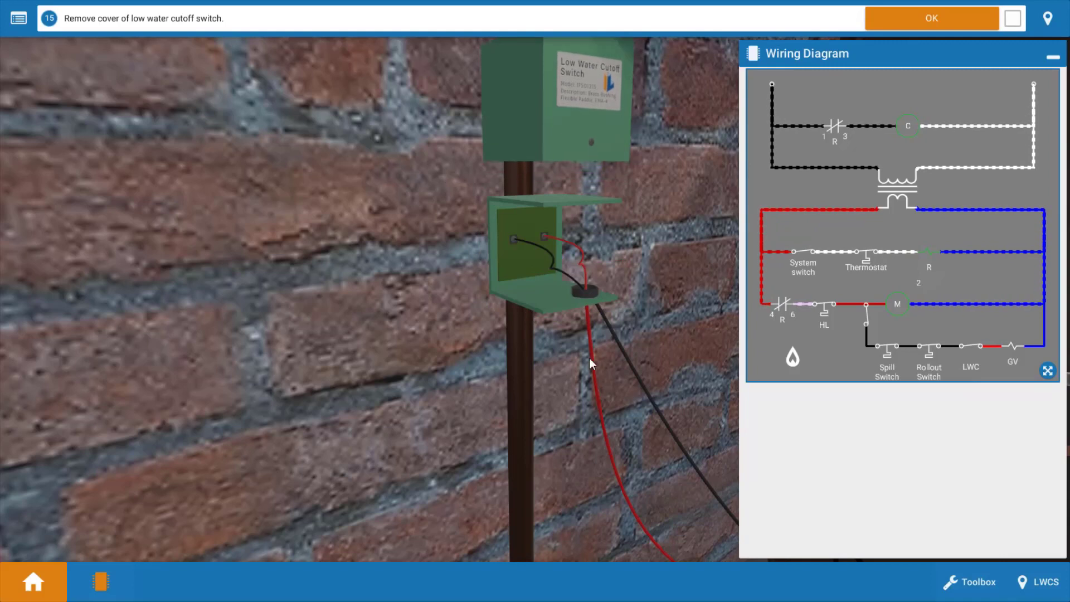
pyautogui.moveTo(561, 242); pyautogui.dragTo(566, 274)
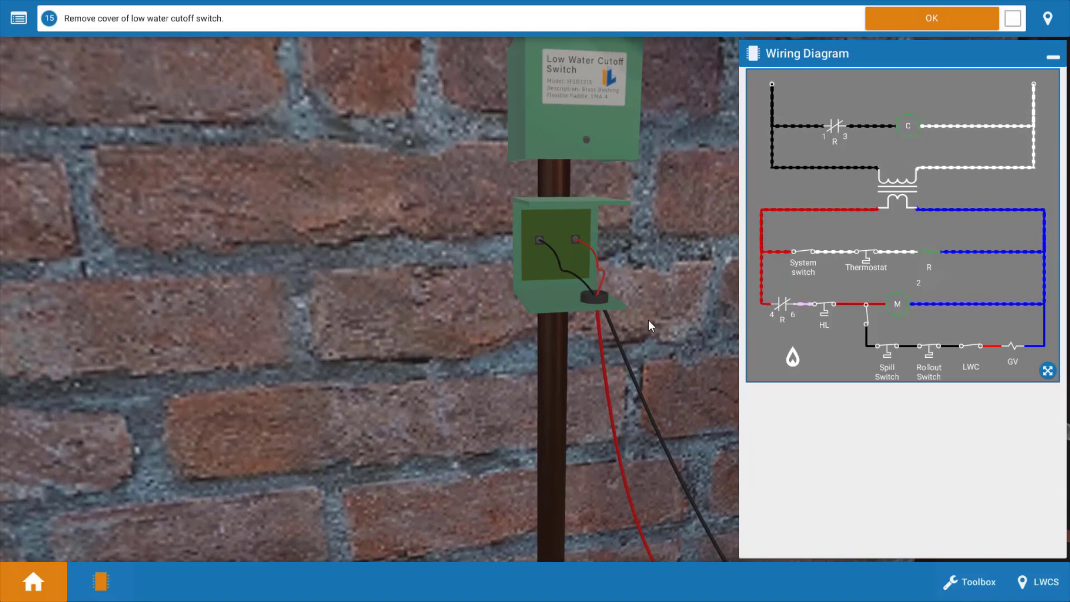
# Finish the cover removal, close in on the cutoff switch terminals, and answer No to loose wires
pyautogui.click(558, 167)
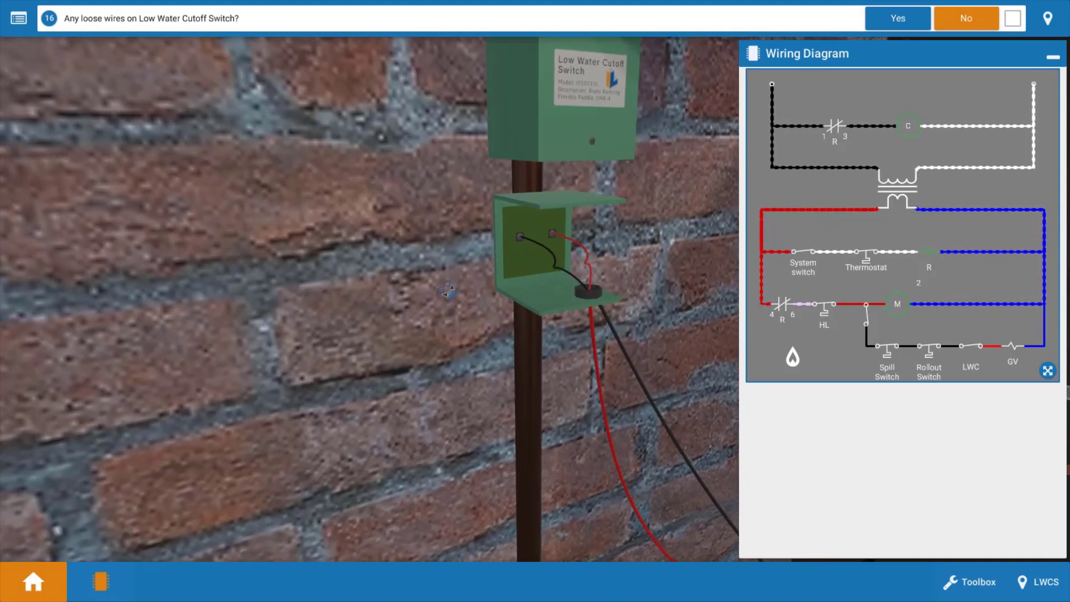
pyautogui.click(556, 285)
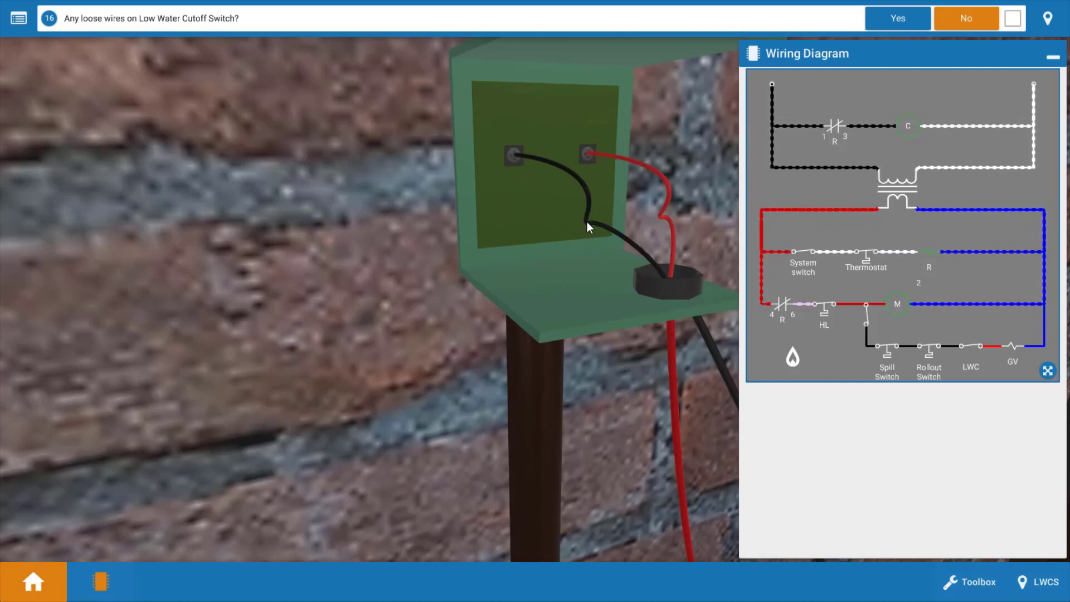
pyautogui.click(968, 22)
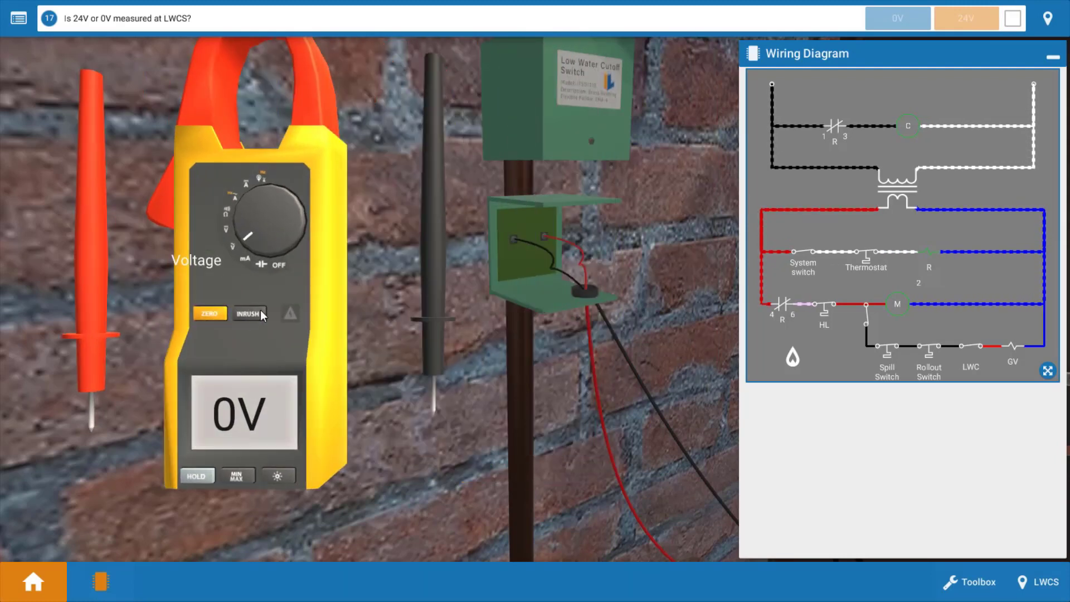
# Place the black and red probes on the two LWCS terminals and record the 24V reading
pyautogui.moveTo(428, 379); pyautogui.dragTo(547, 236)
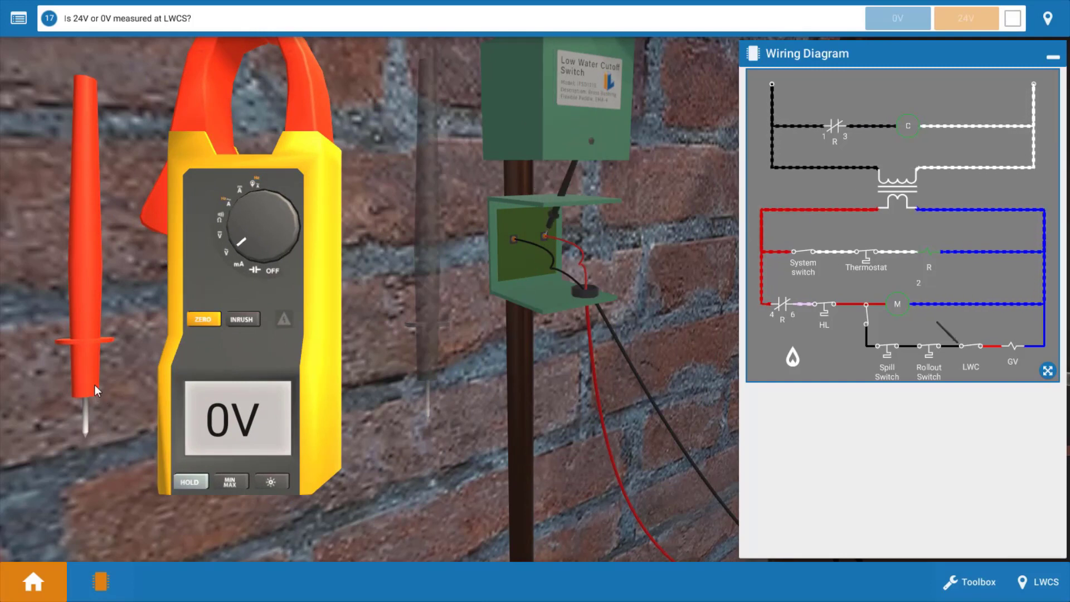
pyautogui.moveTo(95, 389); pyautogui.dragTo(523, 247)
pyautogui.click(520, 240)
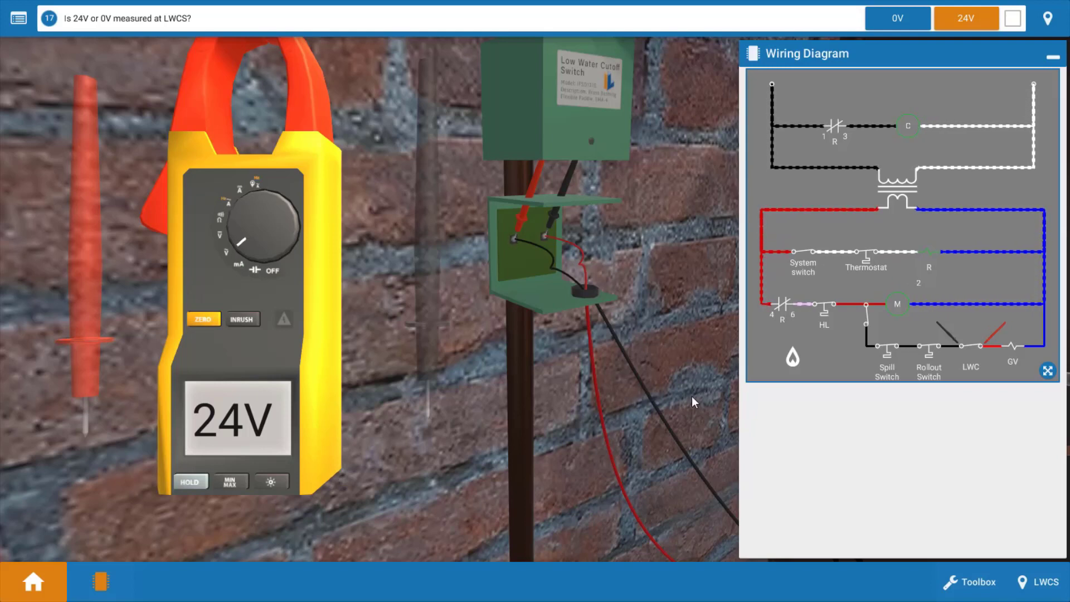
pyautogui.click(966, 28)
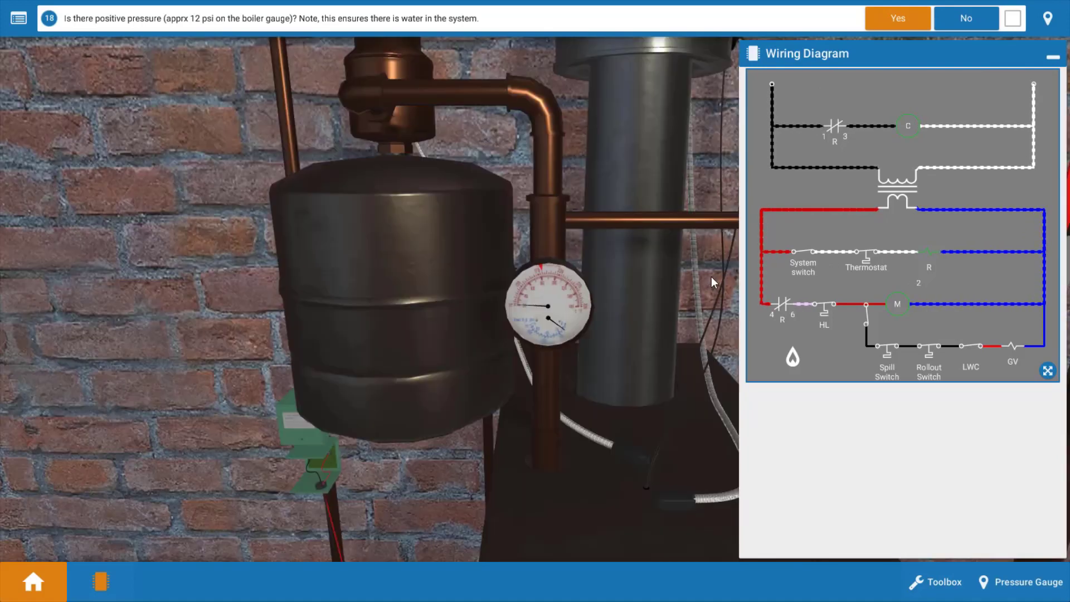
# Minimize the Wiring Diagram panel and zoom in on the boiler pressure gauge
pyautogui.click(1052, 57)
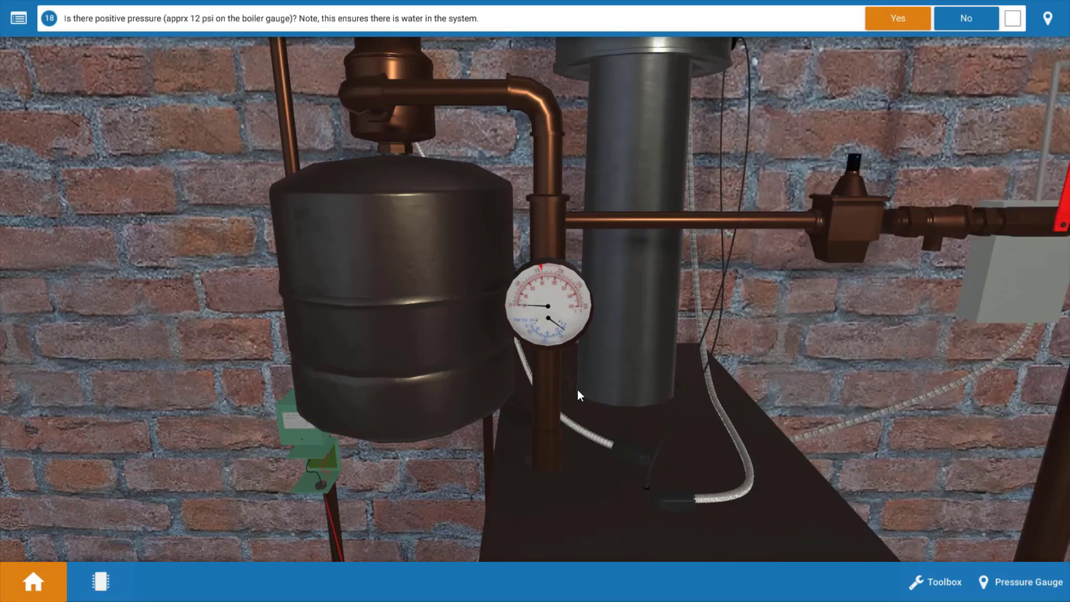
pyautogui.scroll(5, 577, 390)
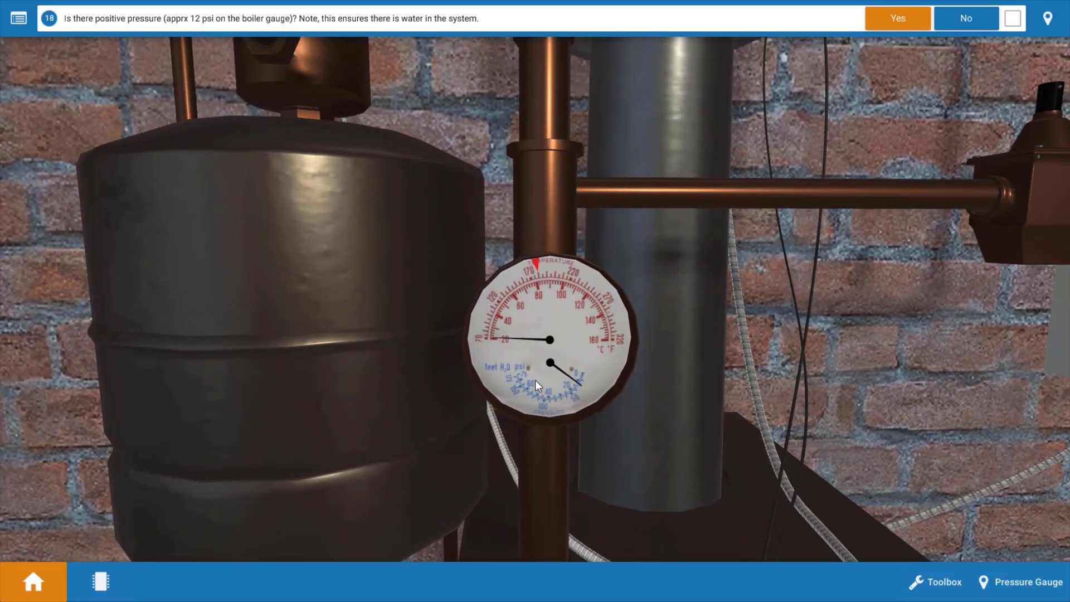
pyautogui.scroll(2, 591, 384)
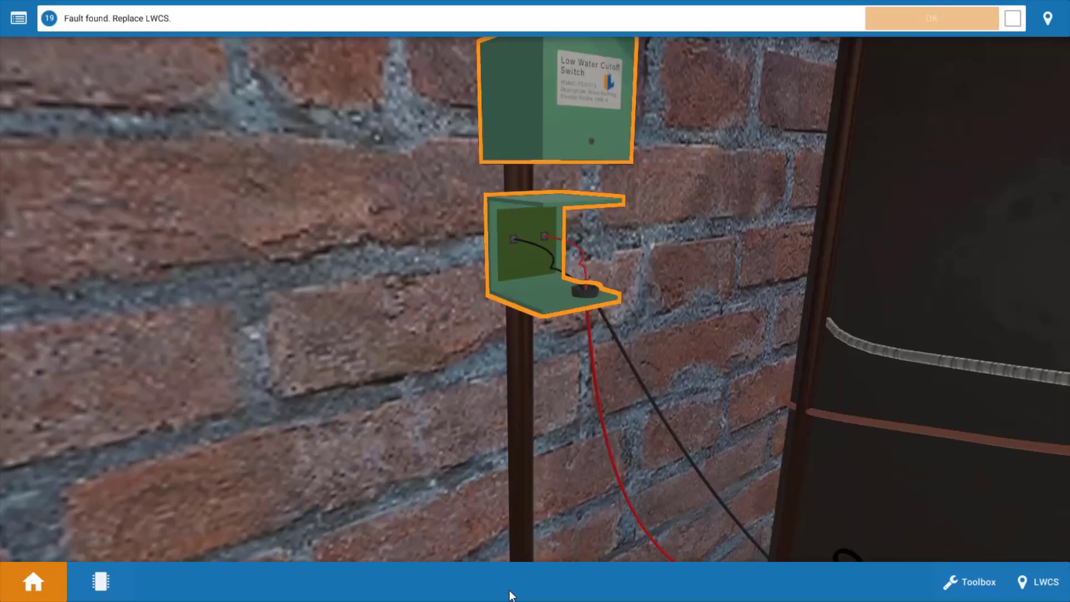
# Choose Replace on the low water cutoff switch and confirm to advance to the radiator check
pyautogui.click(544, 275)
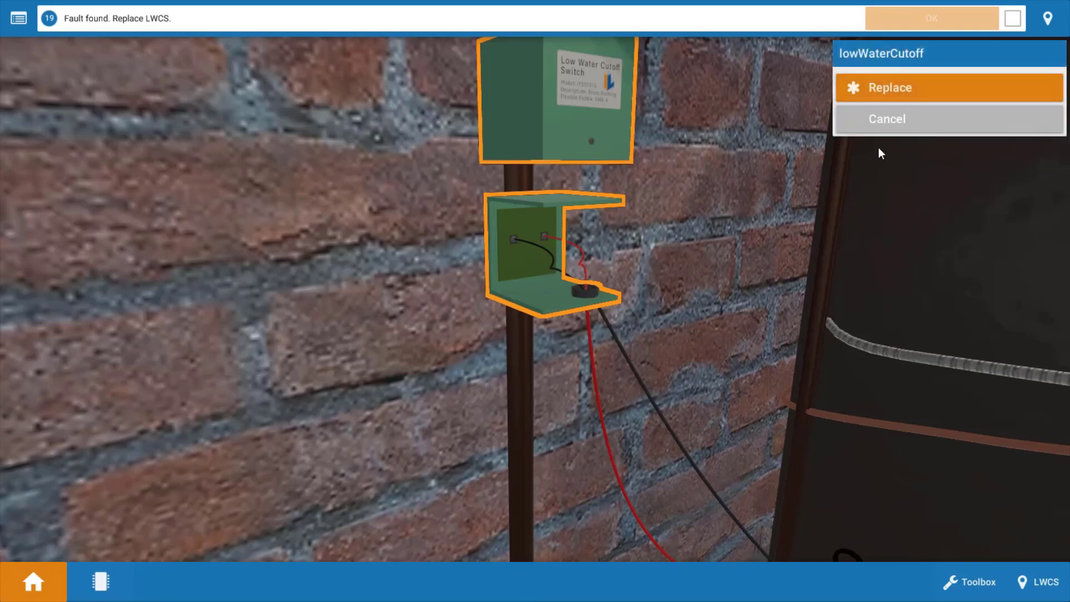
pyautogui.click(913, 83)
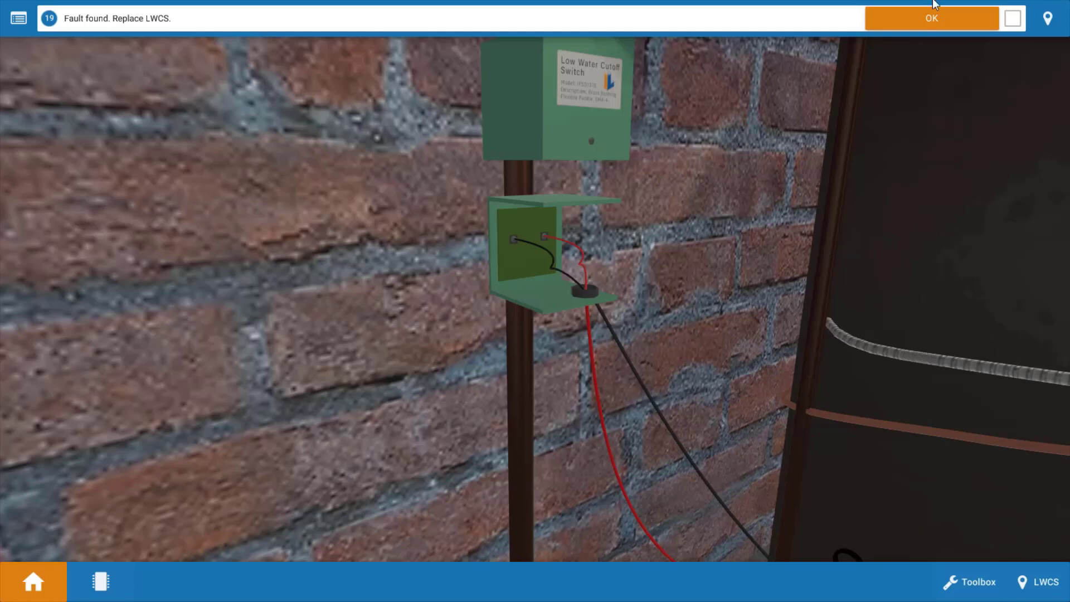
pyautogui.click(948, 14)
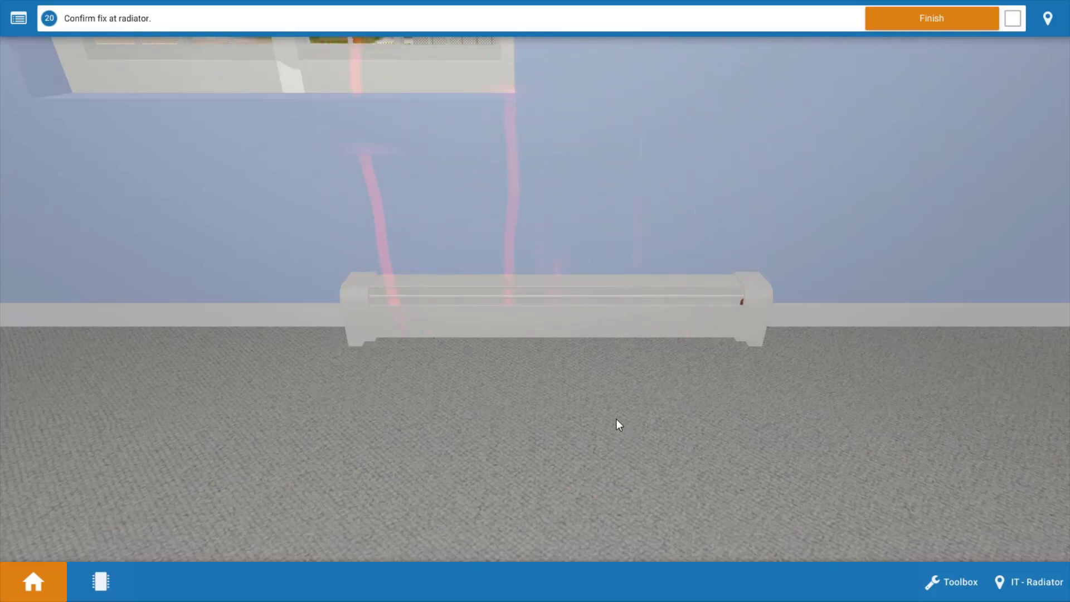
# Open the Procedure Guide to review steps 13–19, showing 19 correct and 0 wrong
pyautogui.click(19, 18)
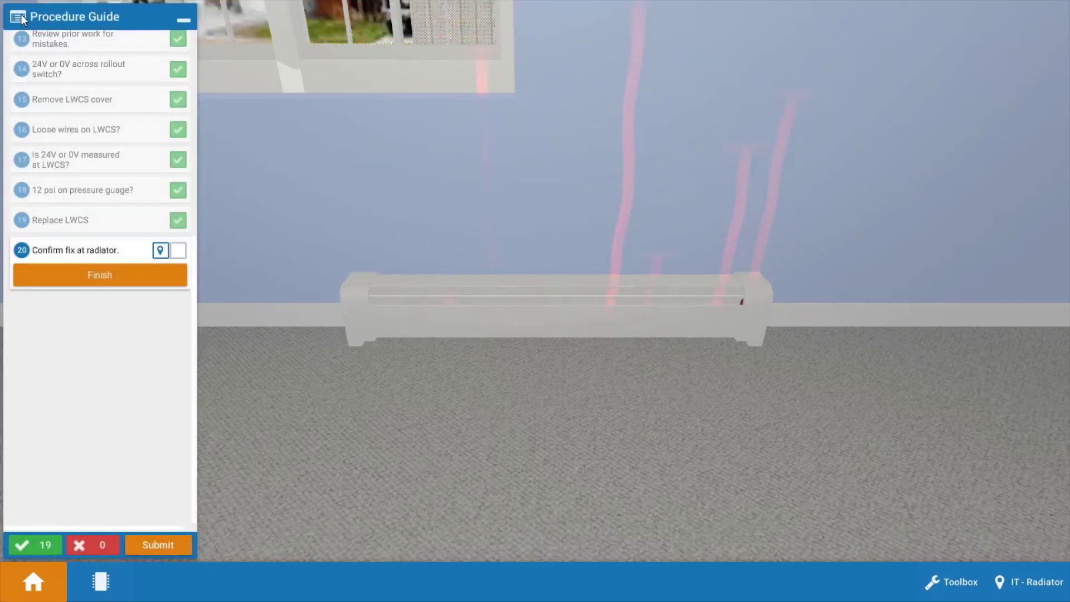